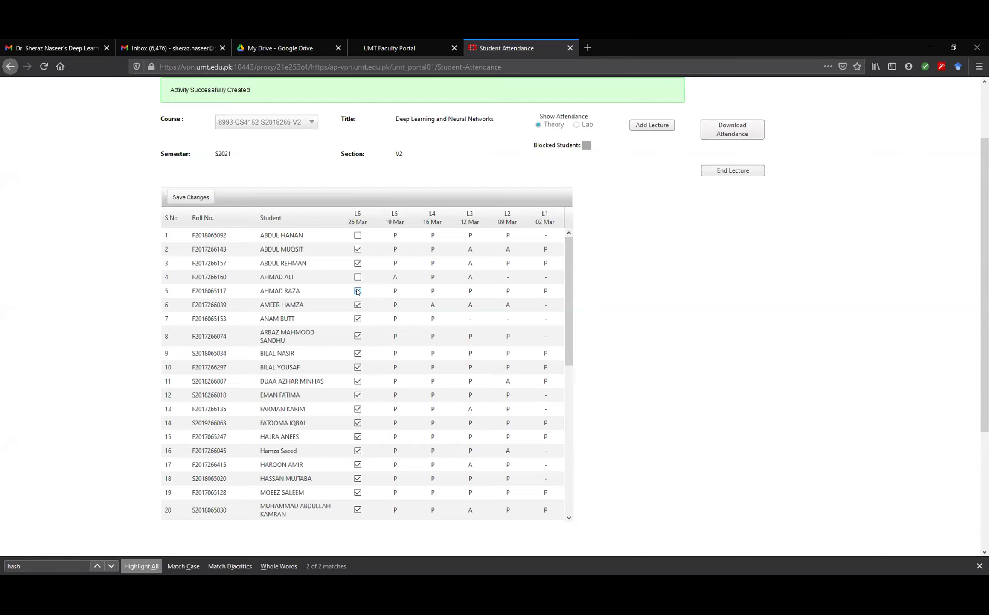
- Mark the students in rows 6, 7 and 8 absent for lecture L6 of 26 Mar
click(357, 304)
click(358, 318)
click(358, 336)
click(357, 350)
- Mark the students in rows 13, 14 and 17 absent for lecture L6, keeping row 16 present
drag(565, 358, 571, 432)
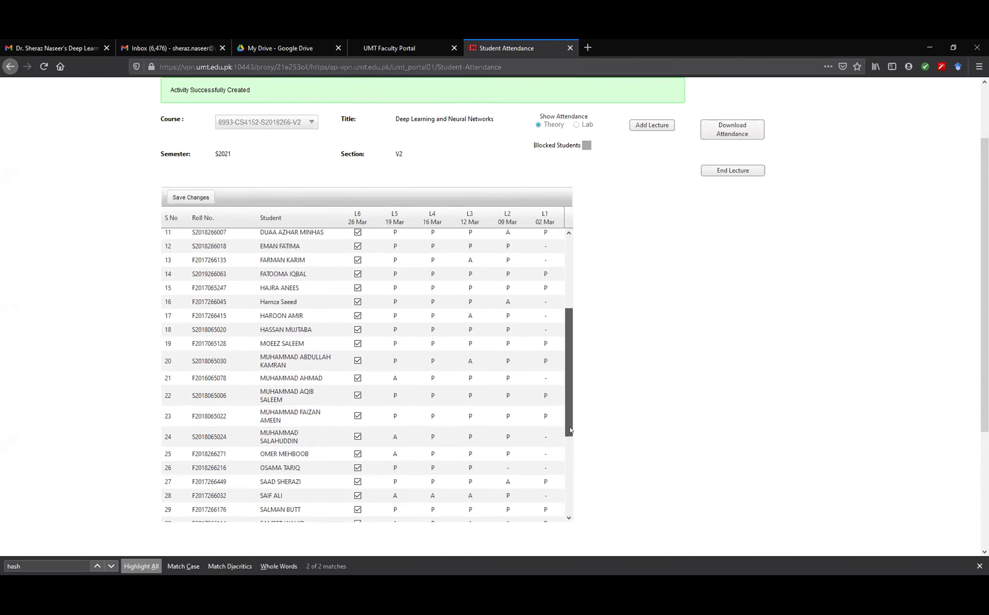
click(358, 260)
click(357, 274)
click(358, 301)
click(357, 302)
click(358, 316)
click(357, 316)
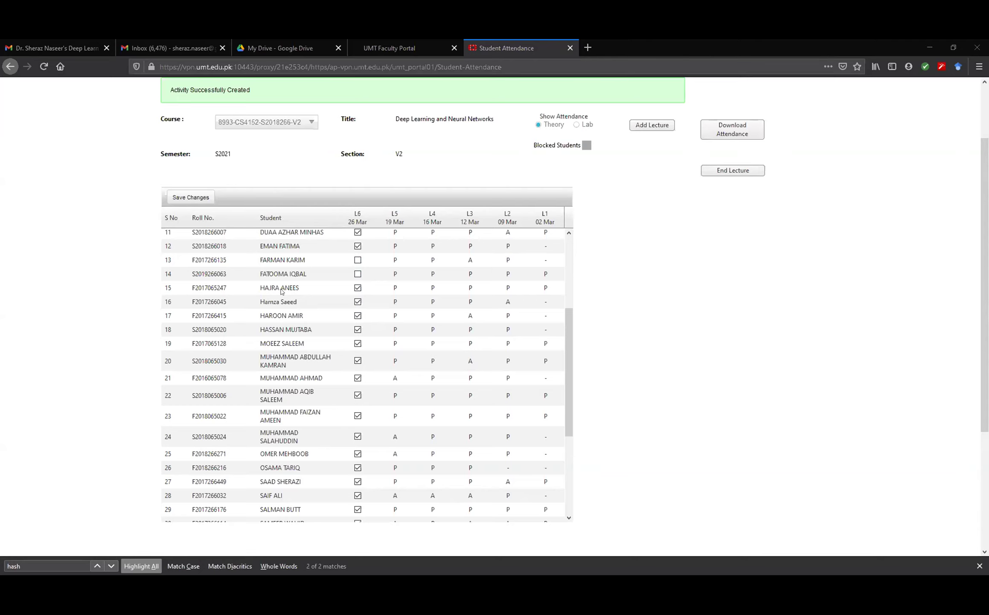
click(358, 316)
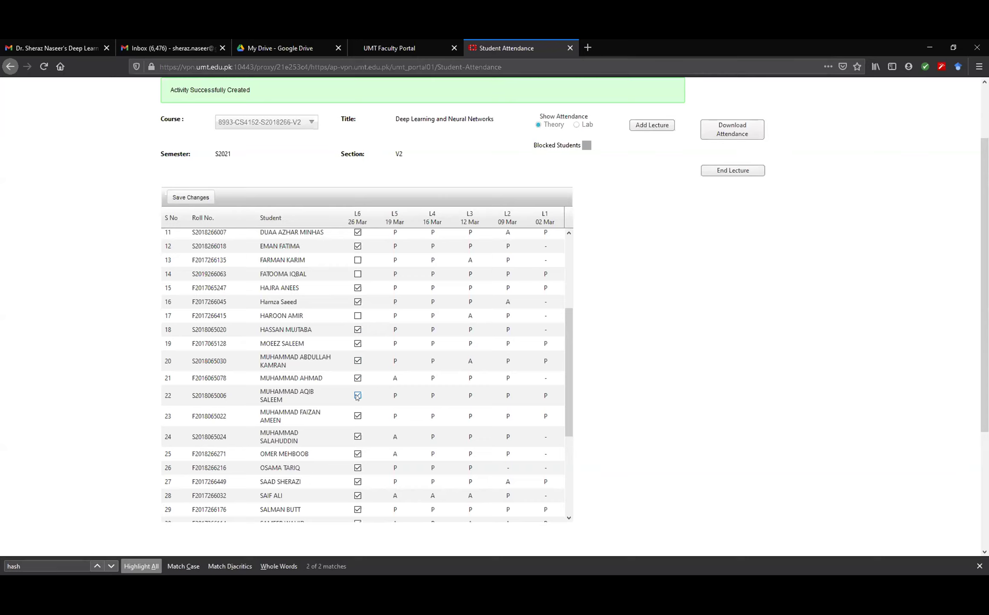
- Mark the student in row 27 absent for lecture L6
click(358, 435)
click(358, 467)
click(358, 482)
- Set rows 37 and 38 to absent and row 27 to present for lecture L6, and save the attendance
scroll(566, 424, down, 3)
drag(566, 423, 566, 482)
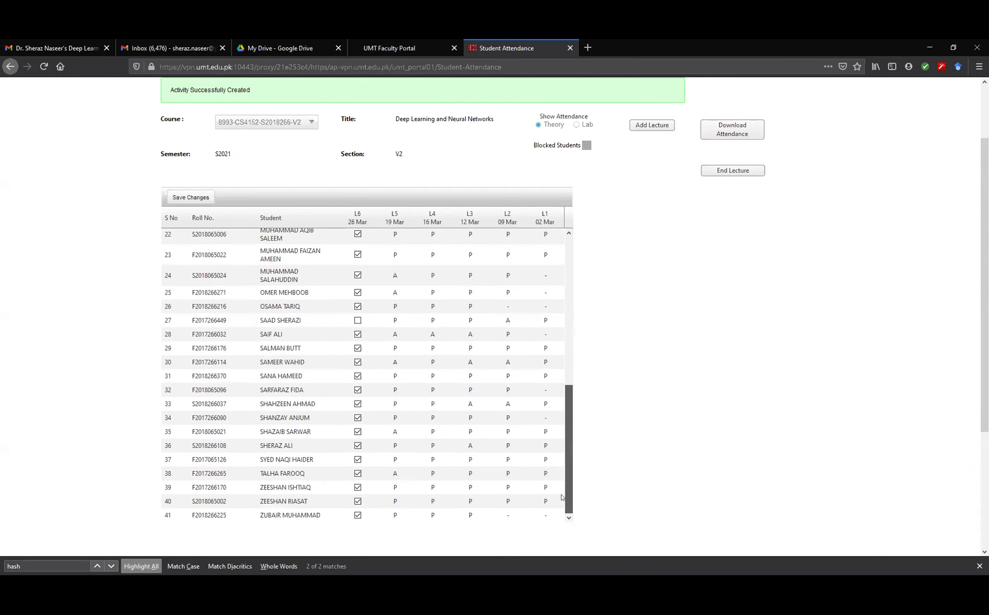
click(358, 349)
click(358, 348)
click(358, 404)
click(357, 404)
click(358, 431)
click(358, 459)
click(358, 459)
click(358, 474)
click(358, 501)
click(358, 500)
click(191, 197)
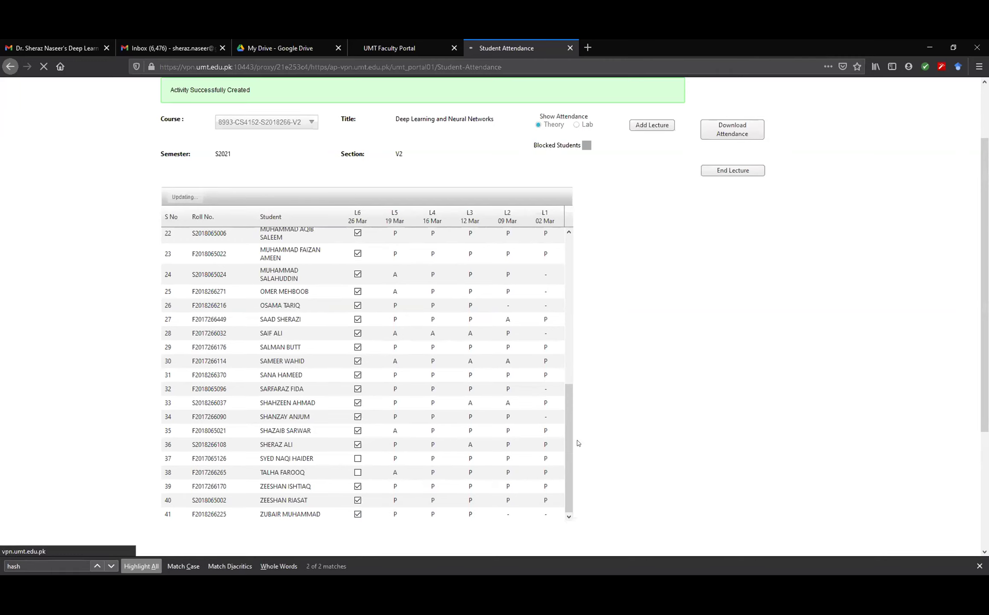
- Change the student in row 13 back to present for lecture L6 and save the attendance again
drag(572, 450, 564, 258)
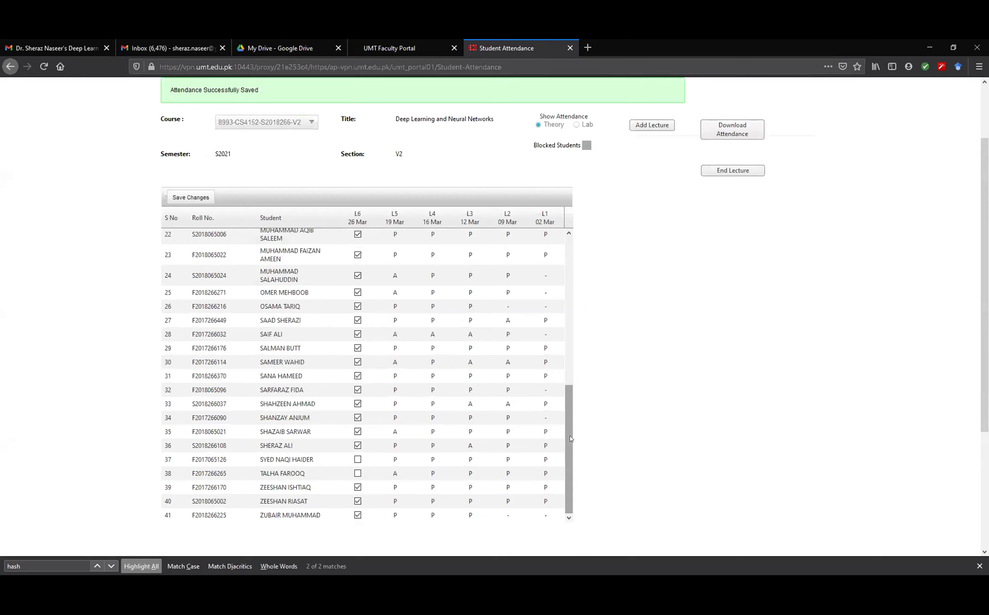
scroll(567, 273, up, 3)
scroll(567, 273, up, 3)
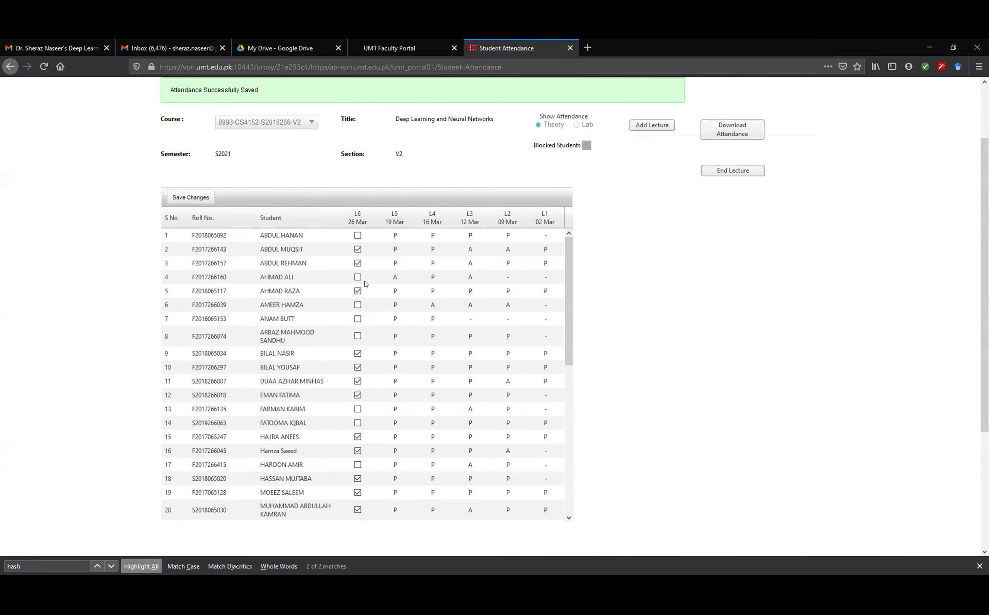
click(358, 408)
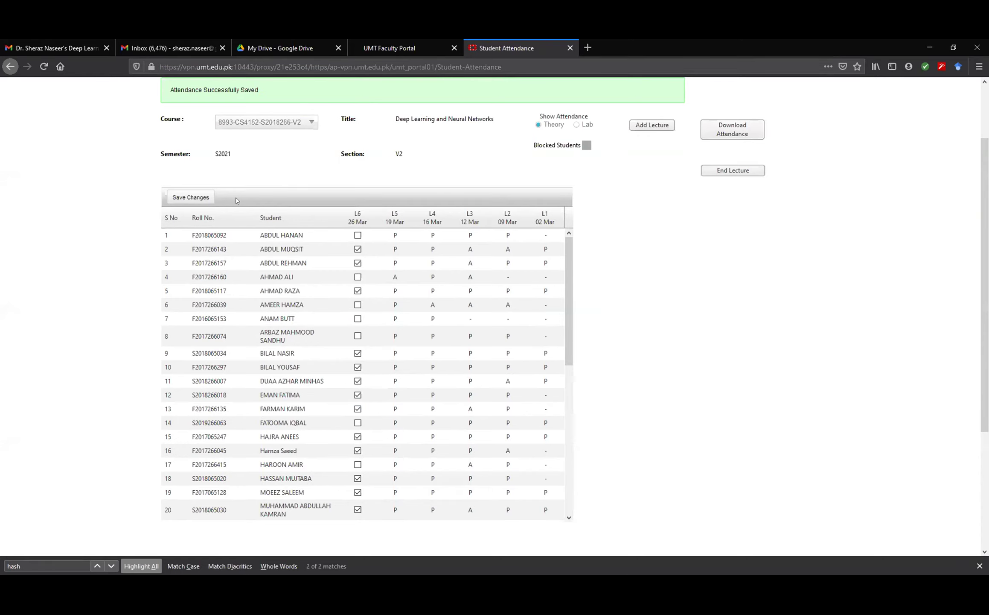
click(194, 199)
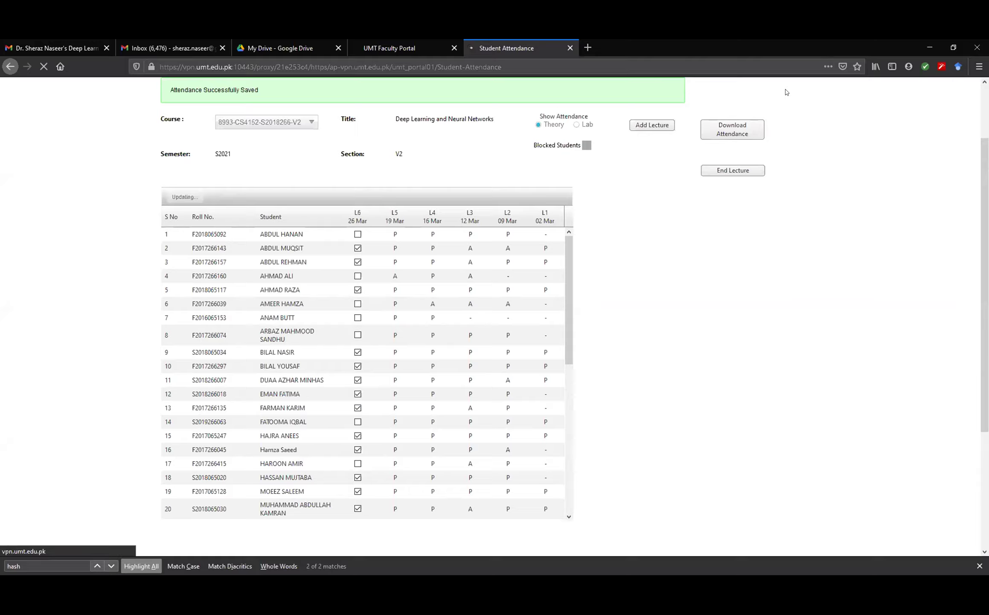